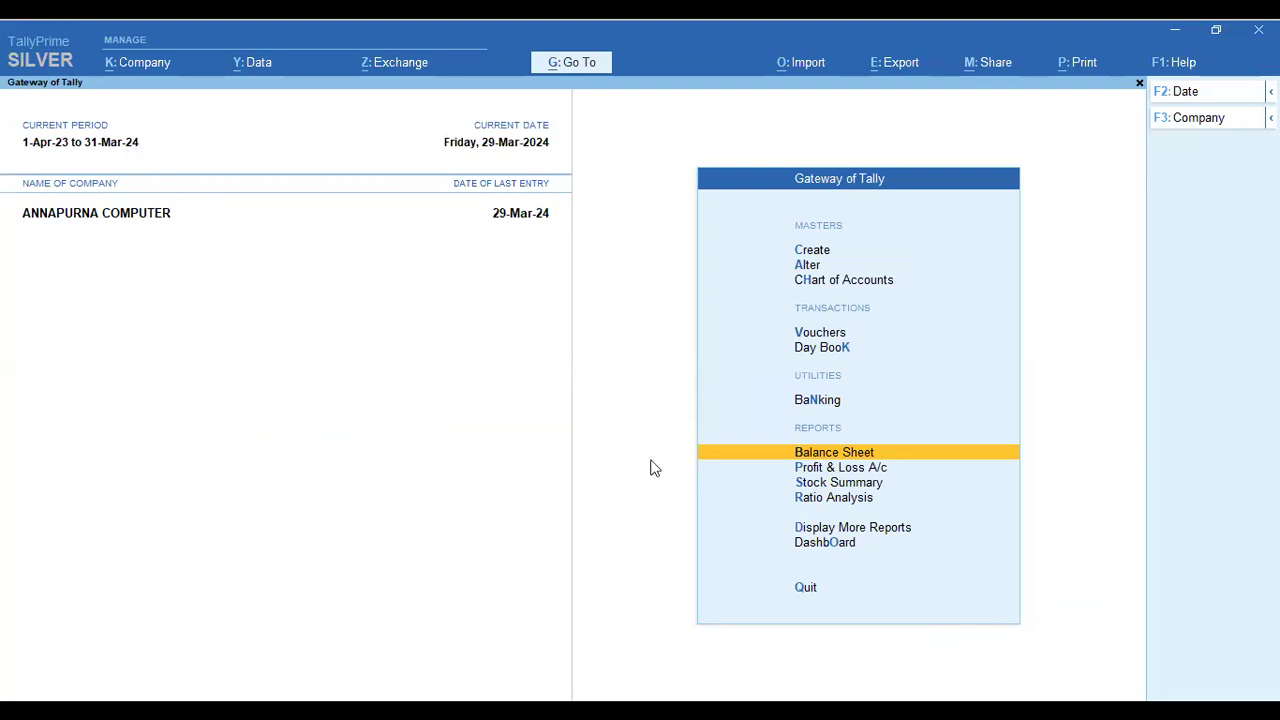
Open the Balance Sheet of ANNAPURNA COMPUTER and examine it in detailed form.
click(782, 463)
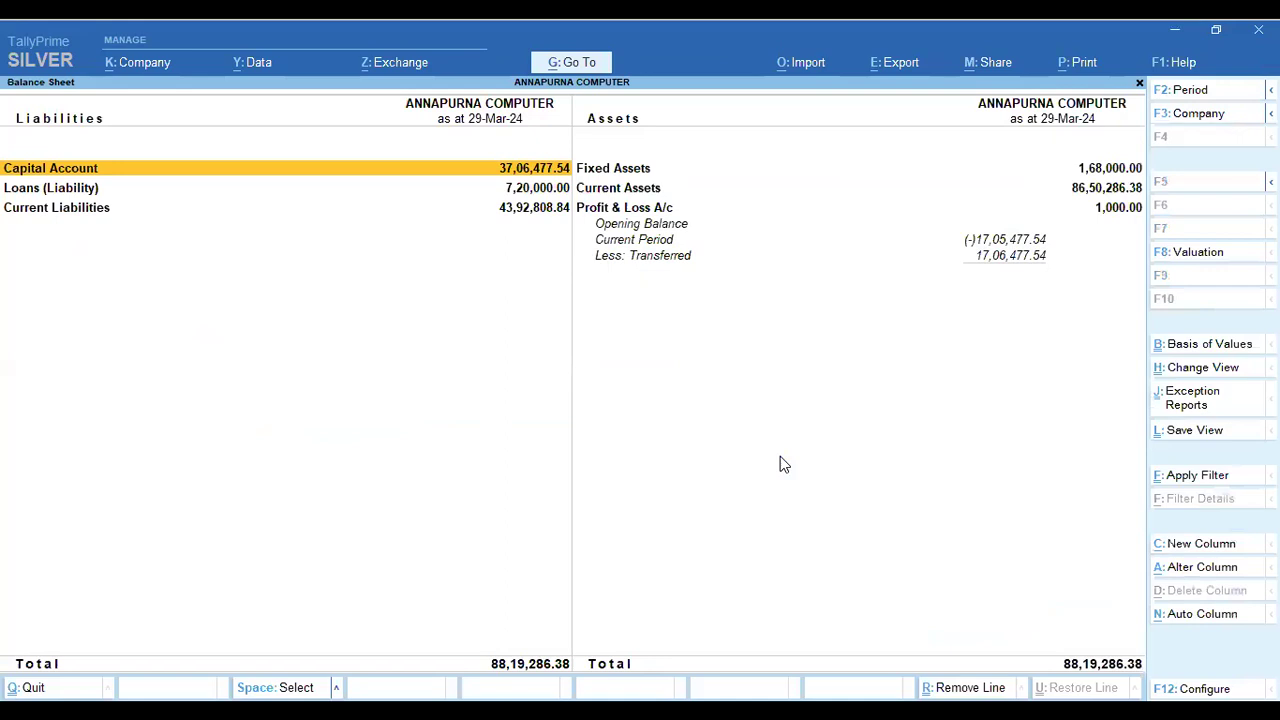
key(alt+F5)
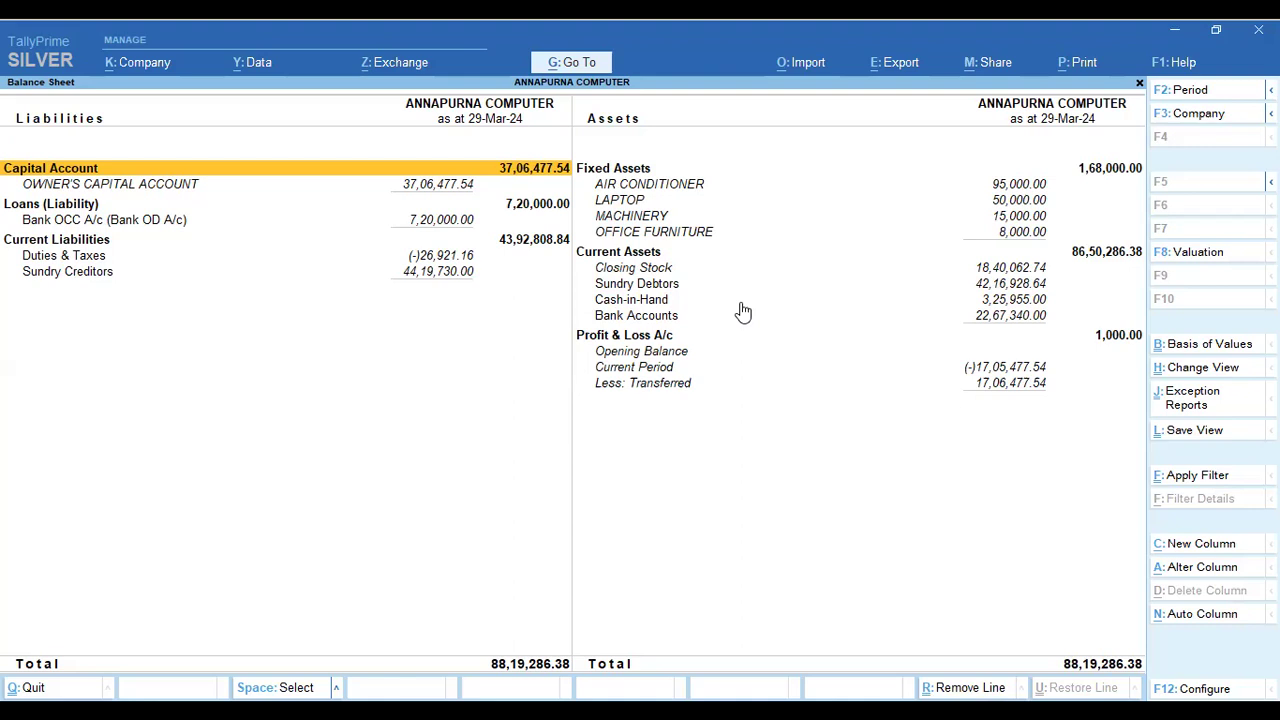
key(alt)
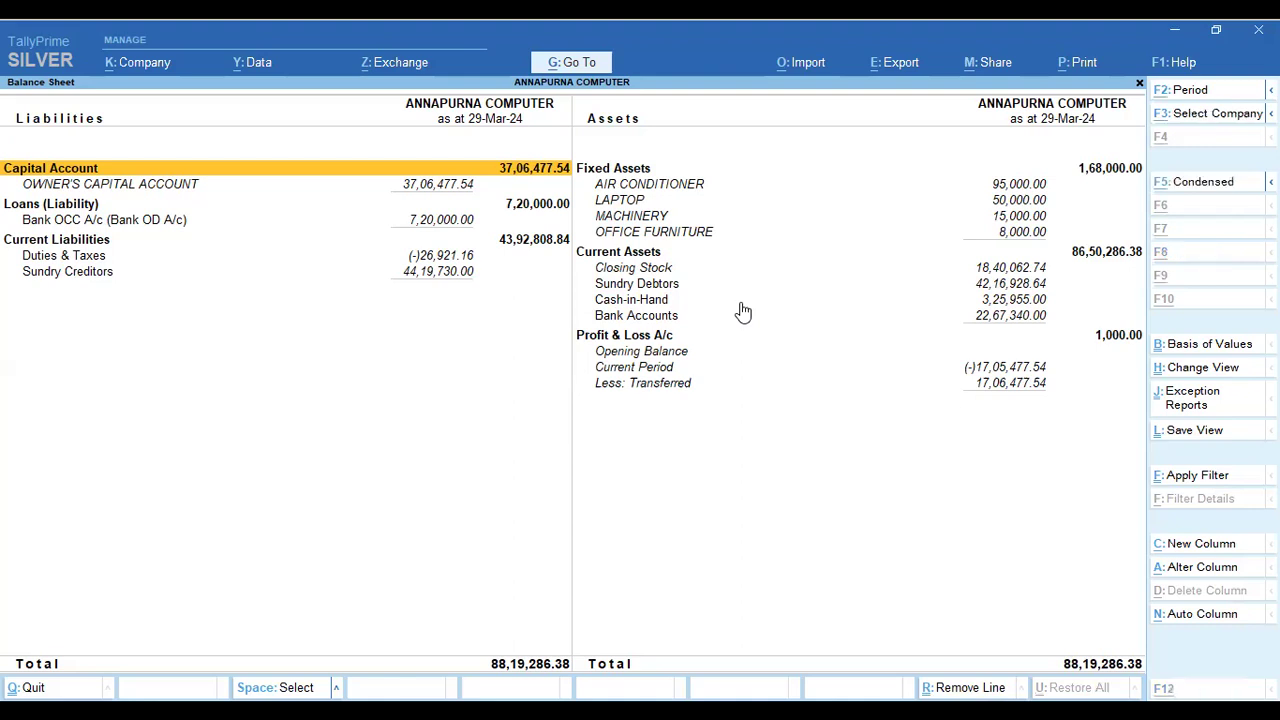
key(alt+F2)
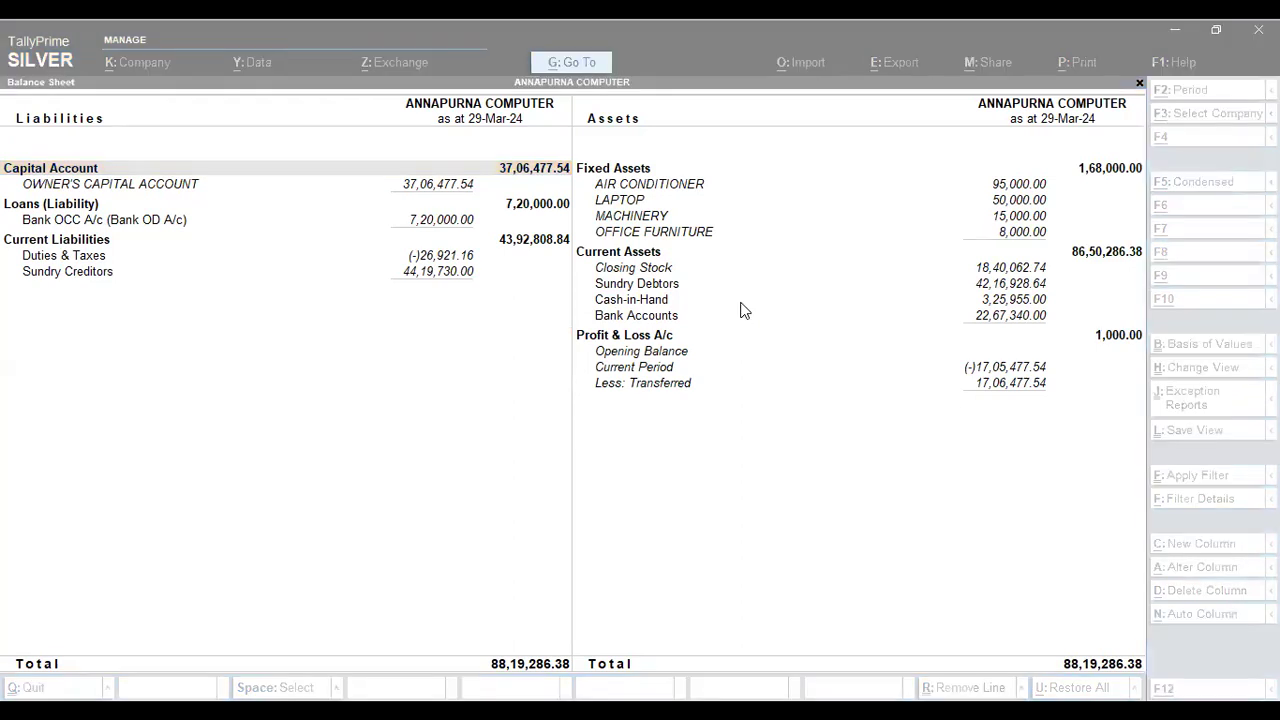
Switch to the ANNAPURNA COMPUTER (2024-25) company and check its list of existing ledgers.
key(alt+Tab)
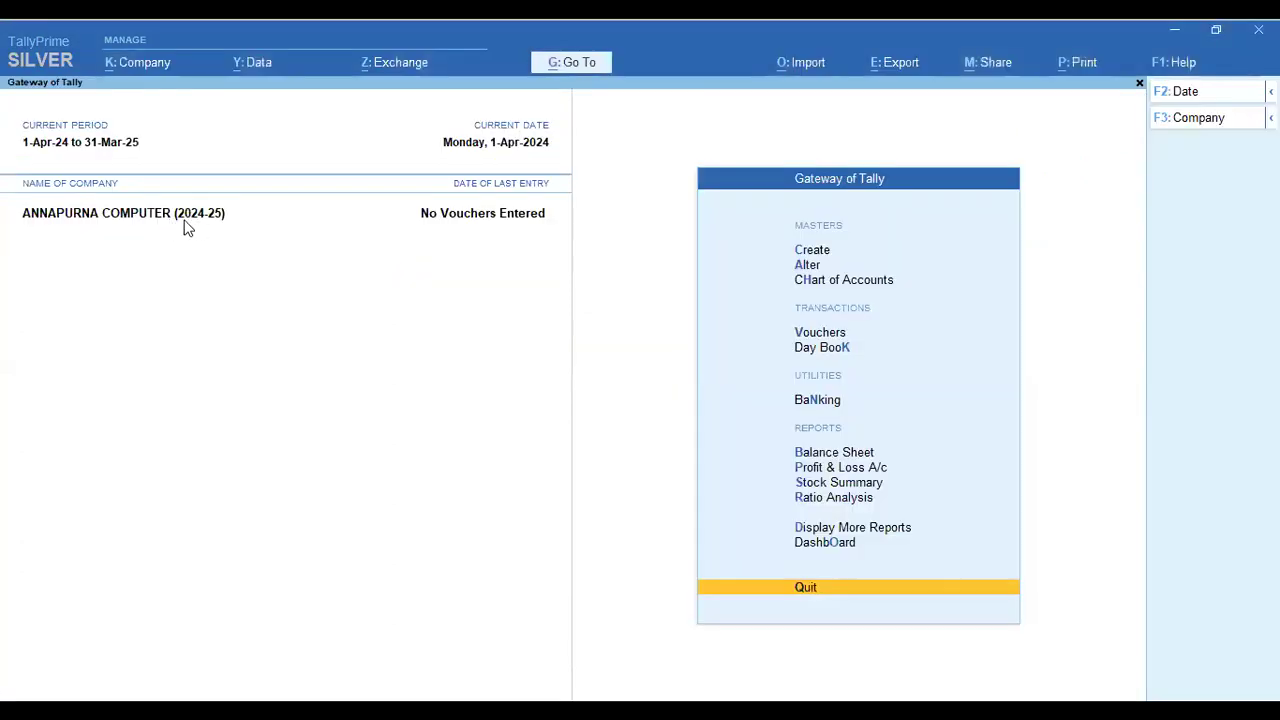
click(800, 265)
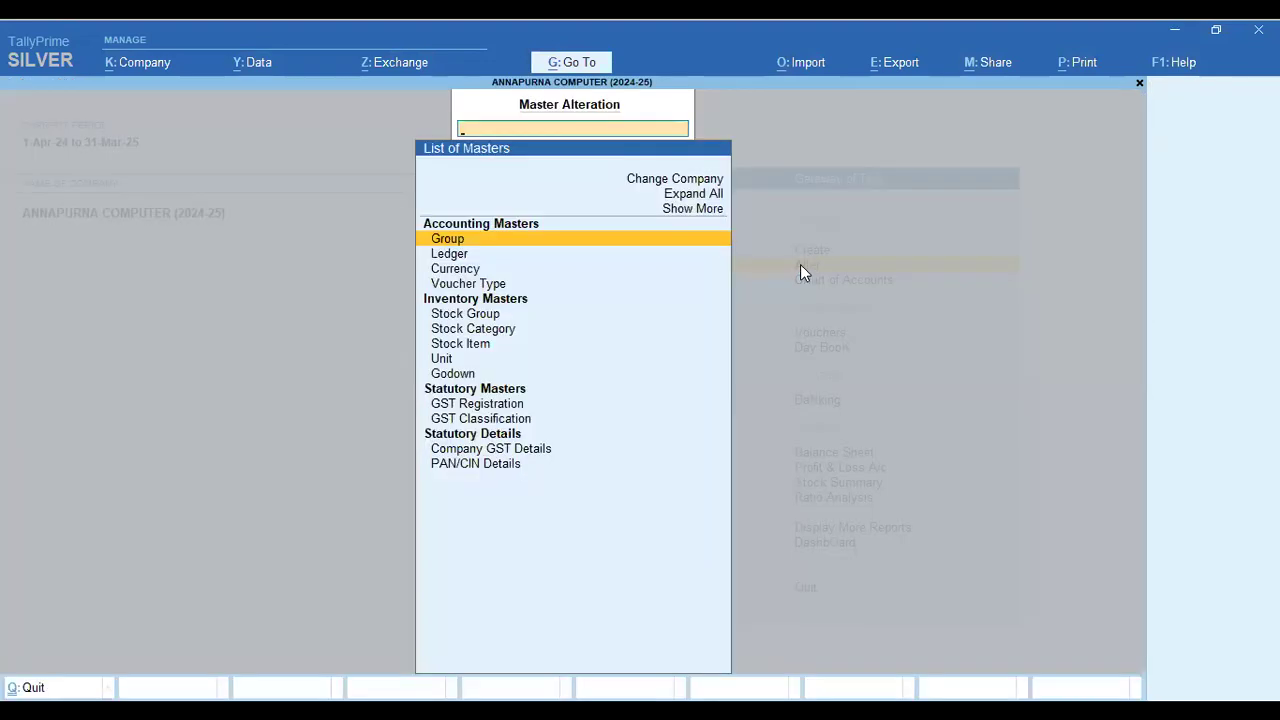
key(Down)
key(Return)
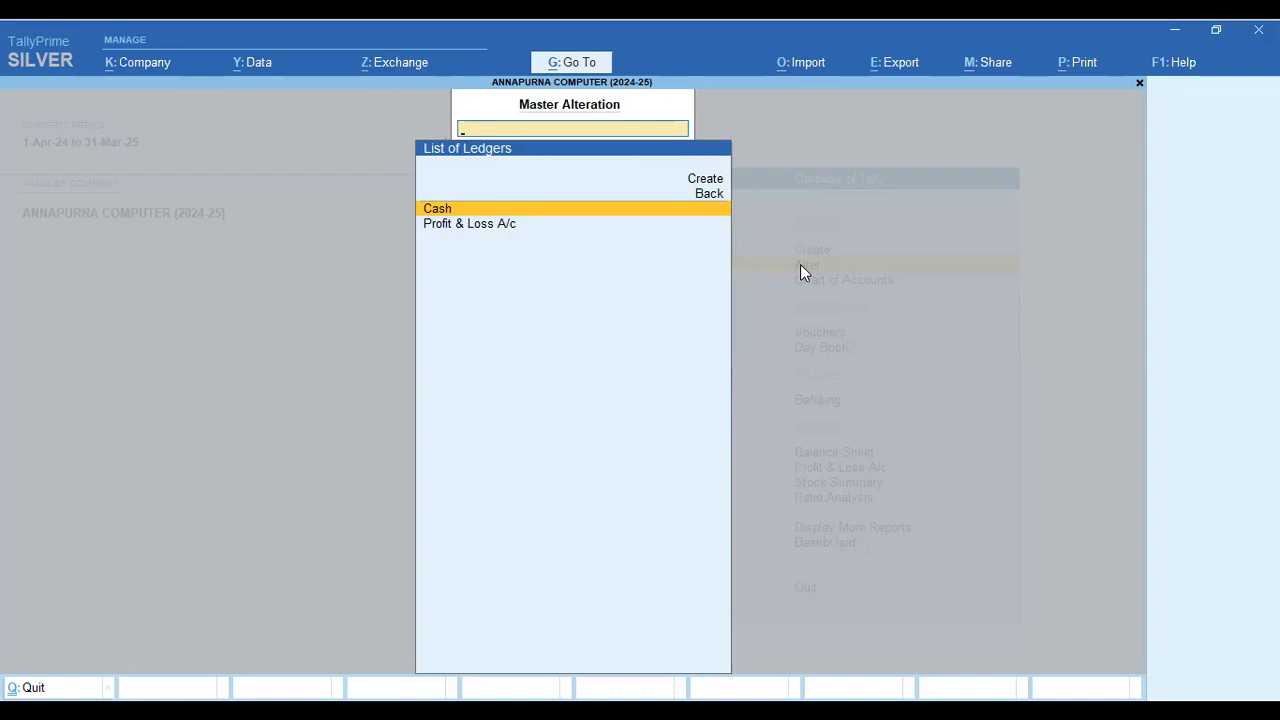
key(Escape)
key(Escape)
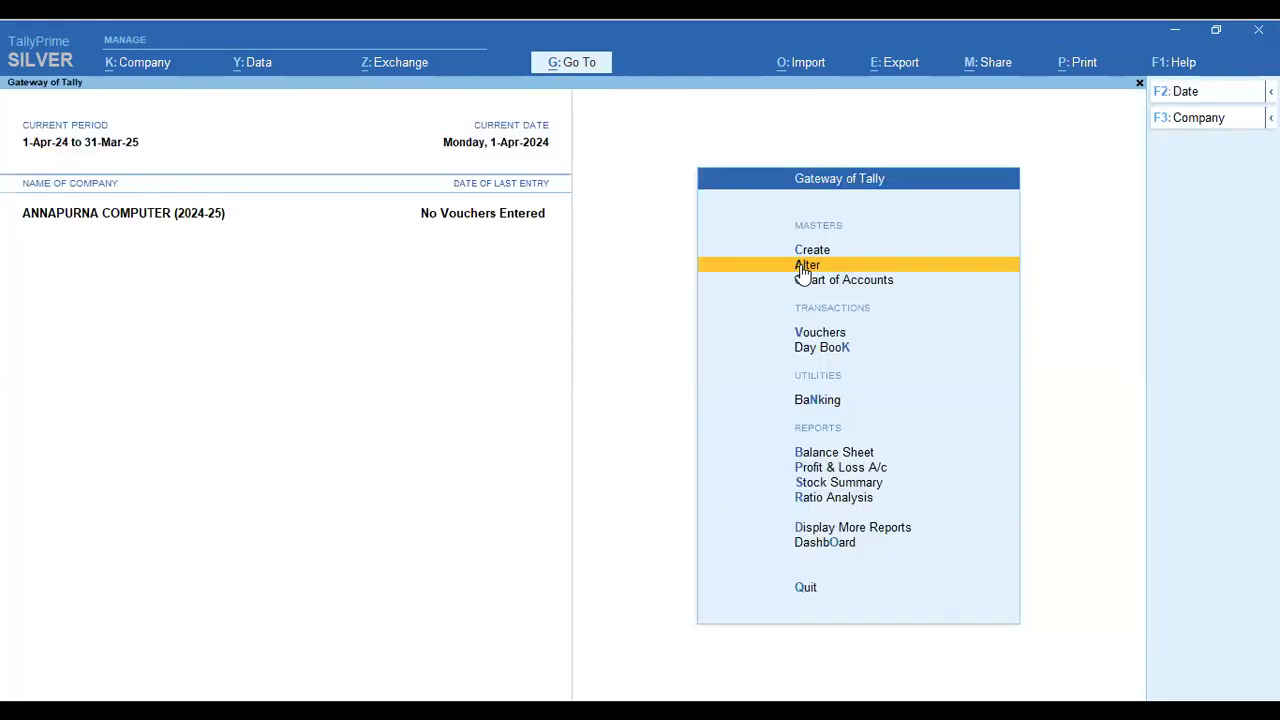
key(Down)
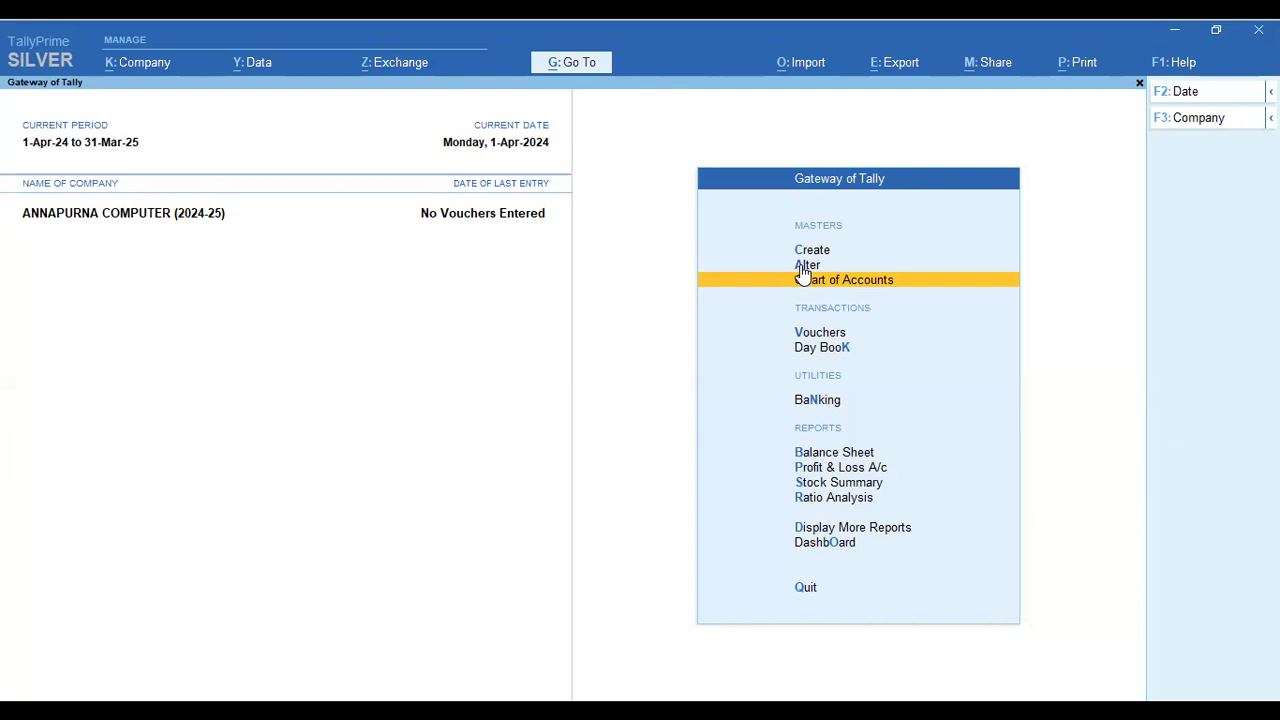
Switch back to ANNAPURNA COMPUTER and start configuring a masters export with Ledgers as the type of master.
key(alt)
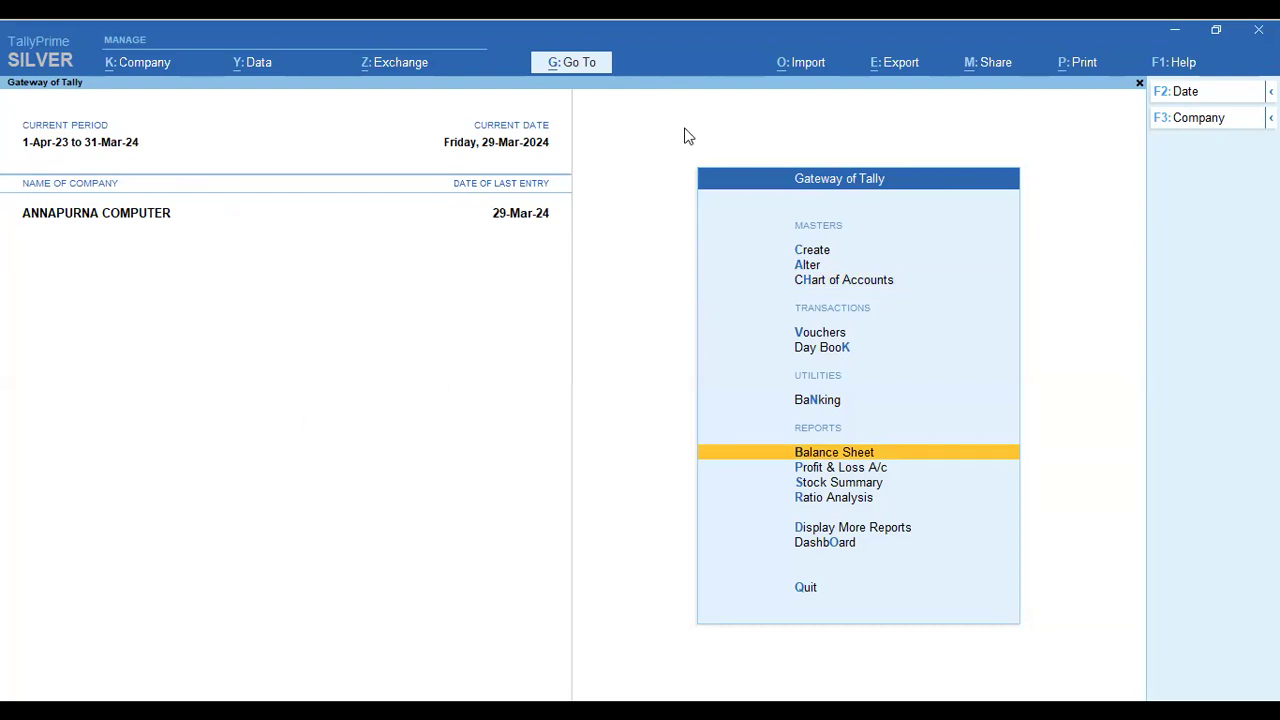
key(alt+e)
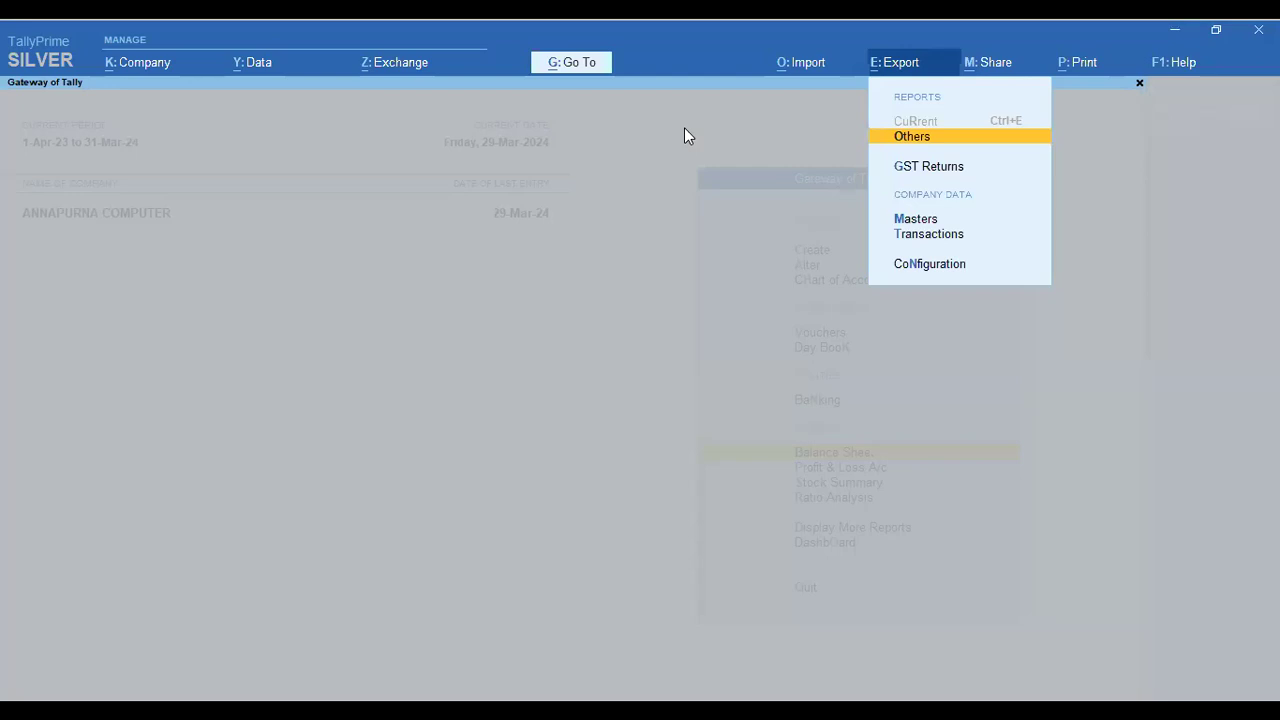
click(930, 221)
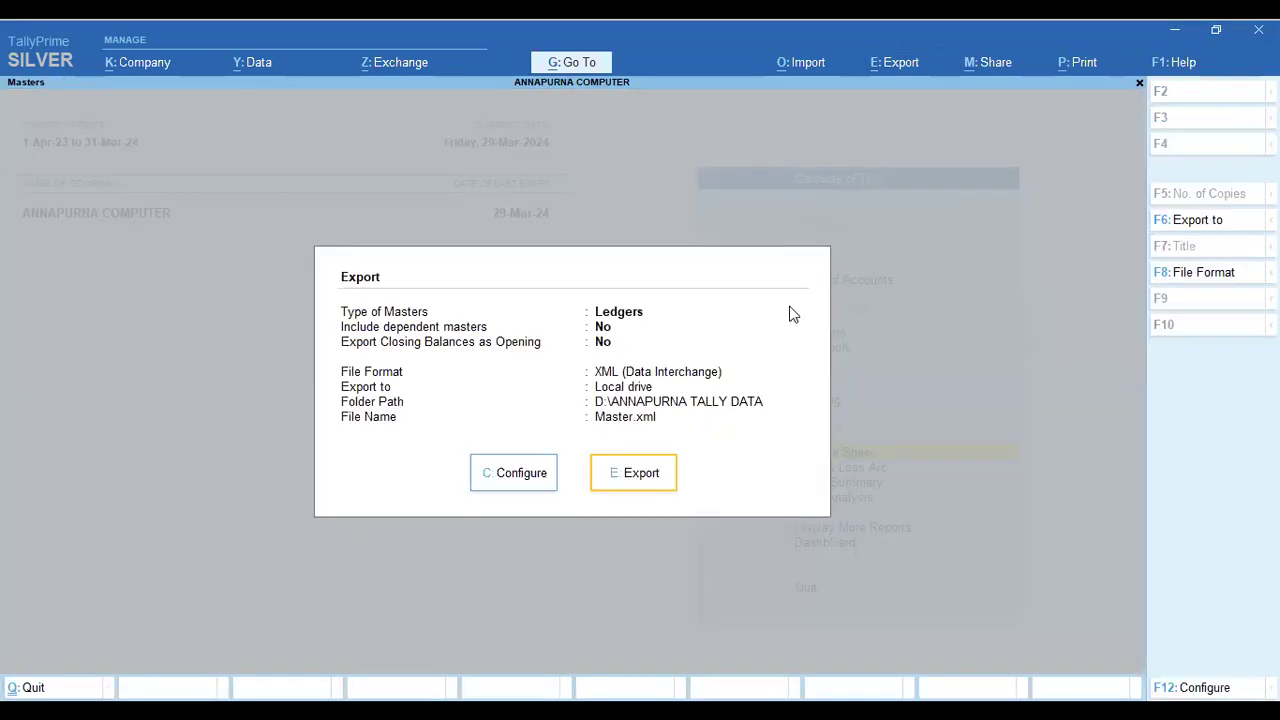
click(525, 479)
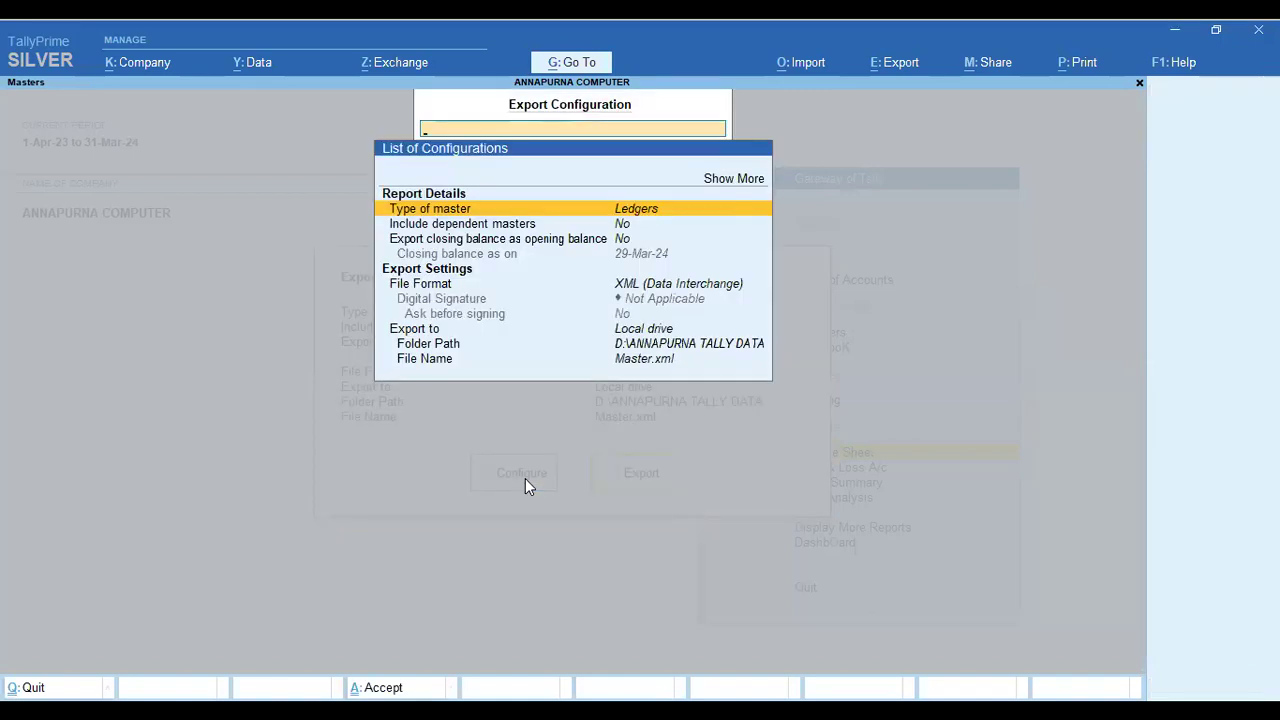
click(645, 211)
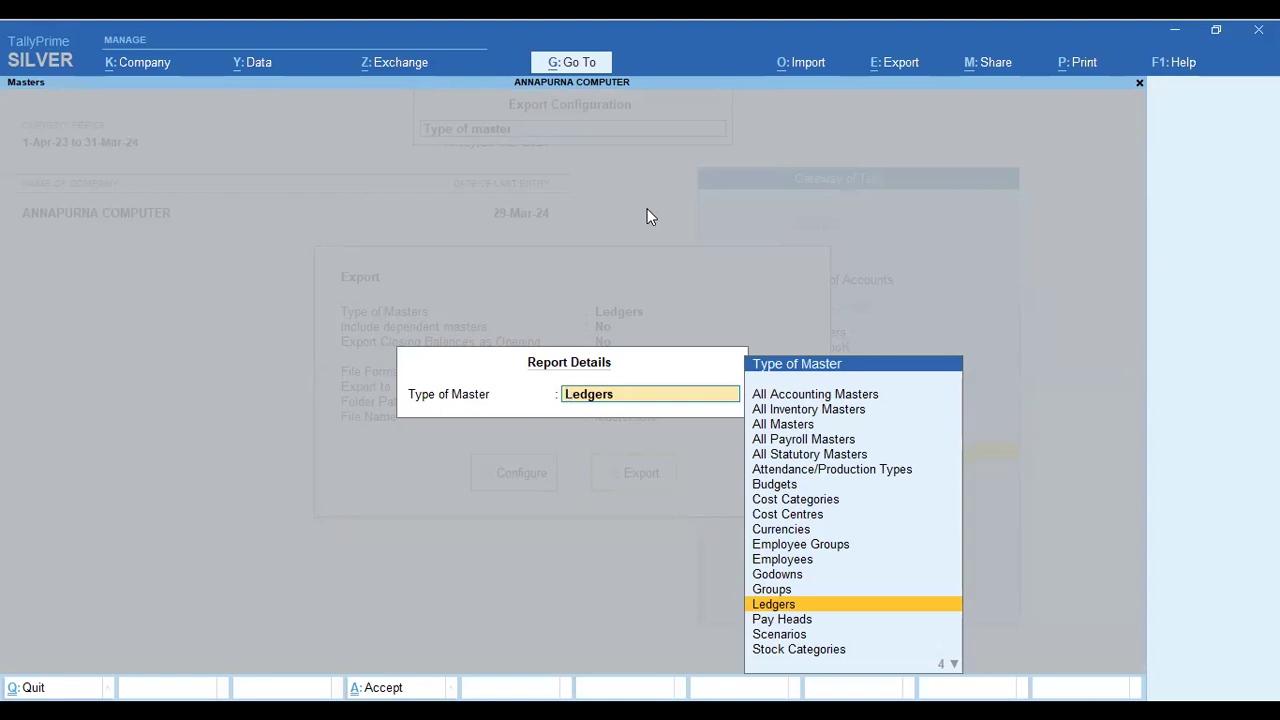
key(Return)
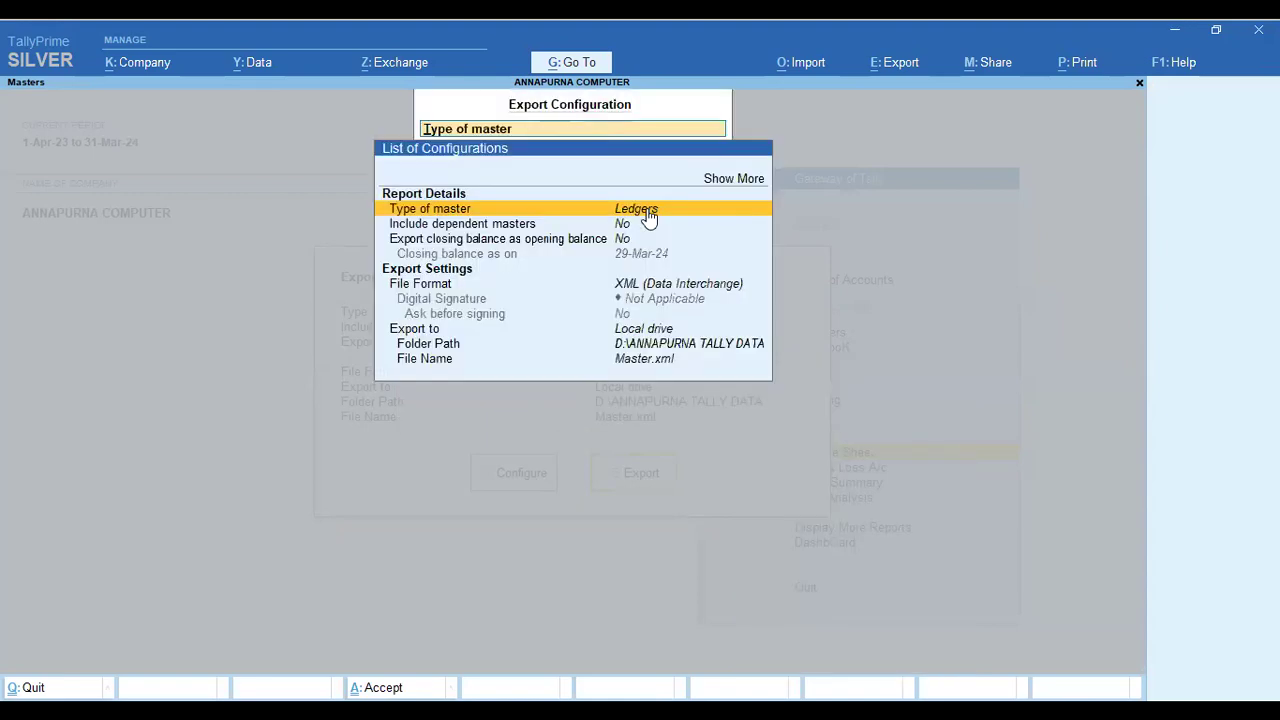
Set the export to include dependent masters and carry closing balances as opening balances, as on 31-3-2024.
key(Down)
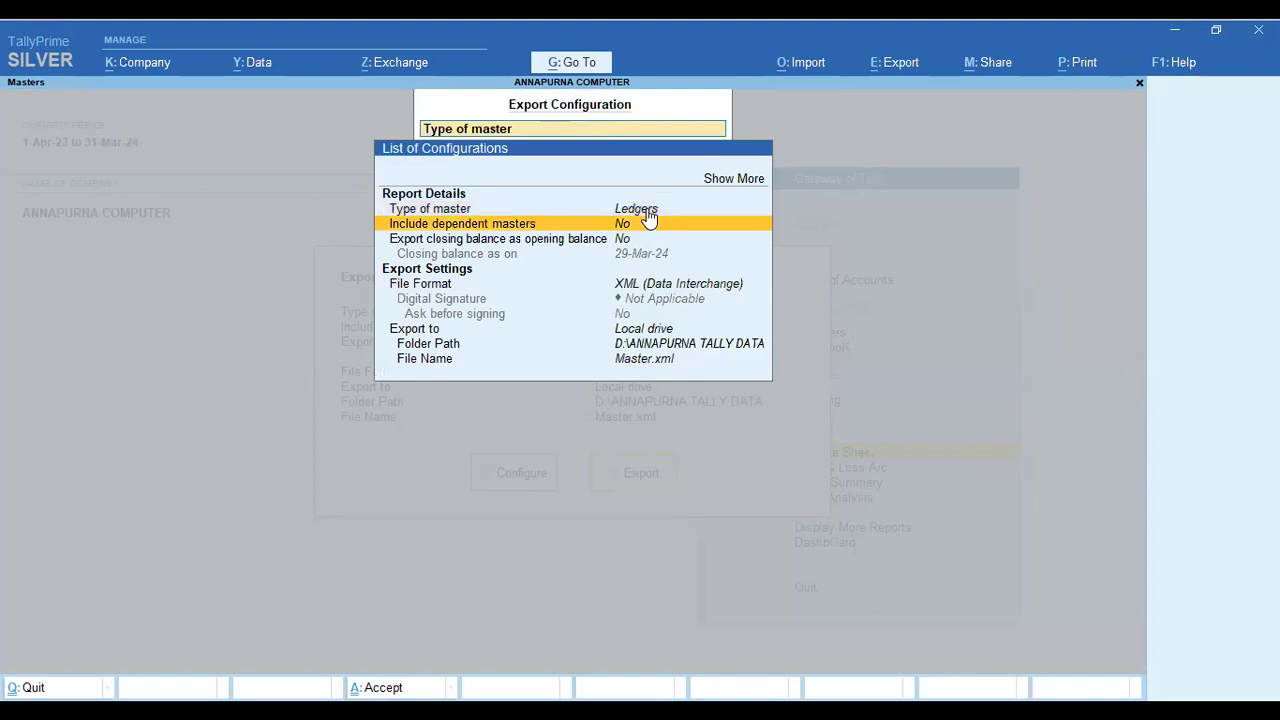
key(y)
key(y)
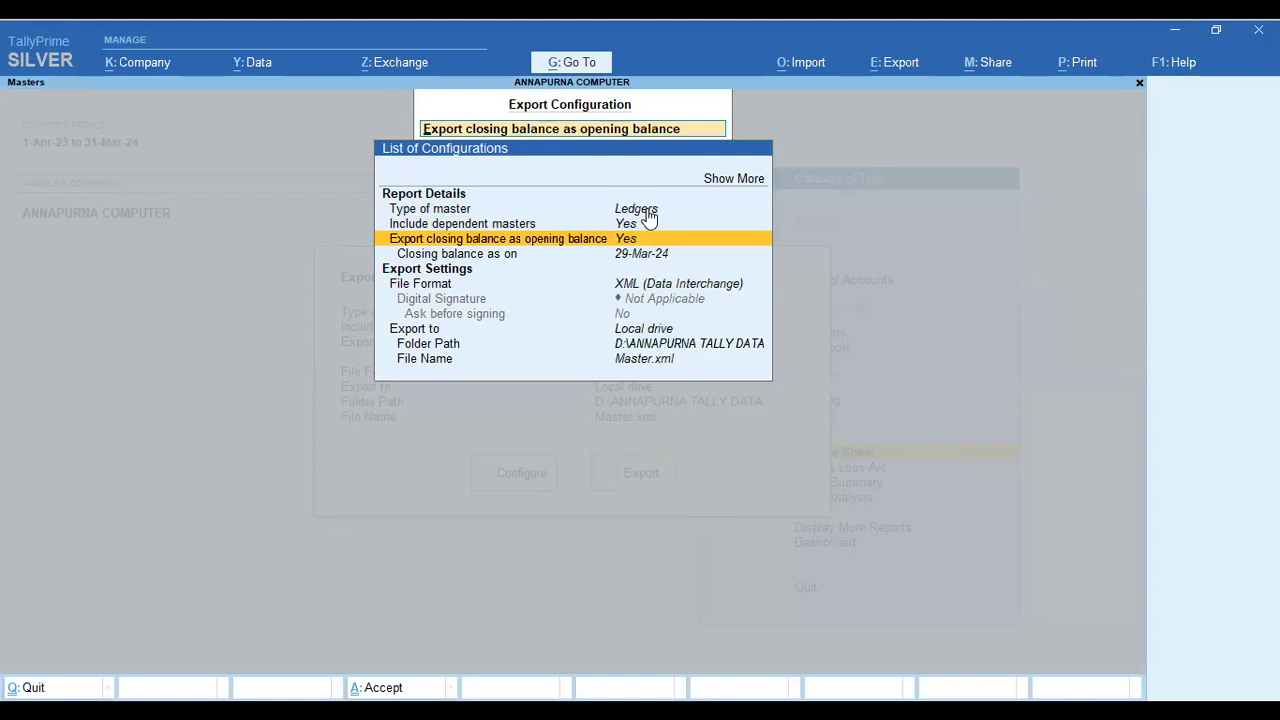
key(Down)
key(Return)
text(31-3-)
text(202)
text(4)
key(Return)
key(Down)
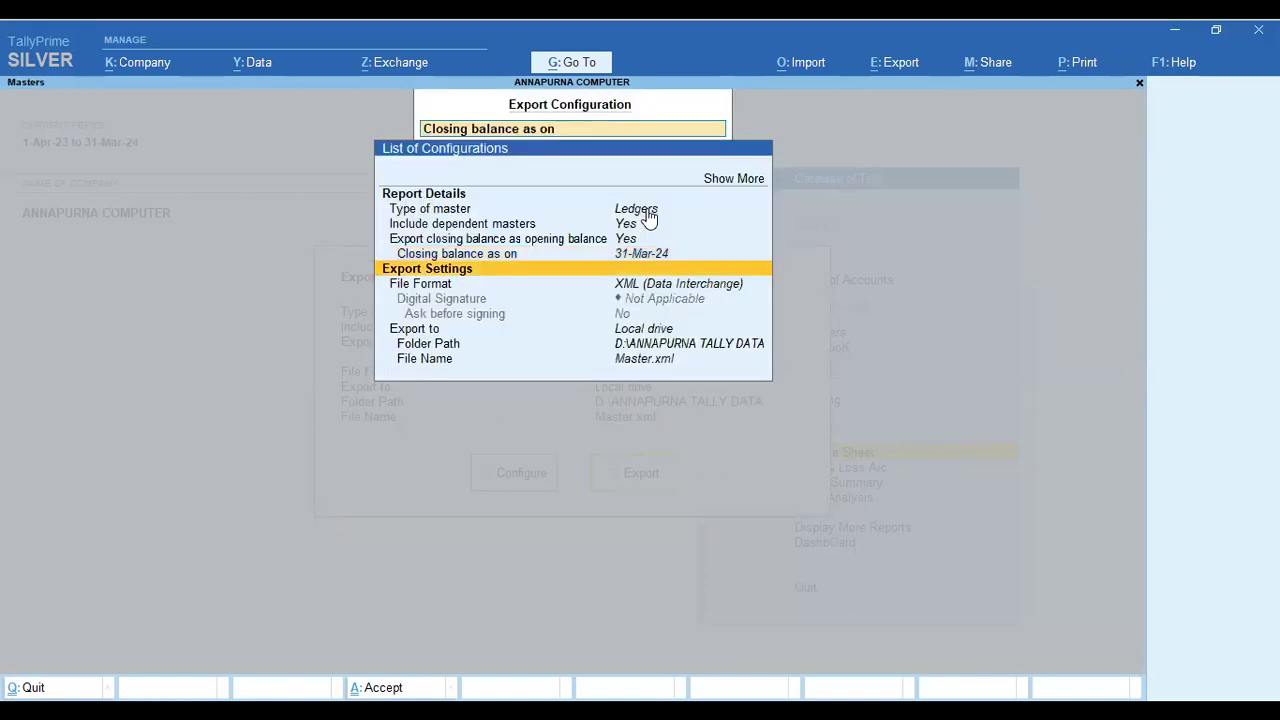
Keep the XML (Data Interchange) format and export the ledgers as Master.xml to D:\ANNAPURNA TALLY DATA.
key(Down)
key(Return)
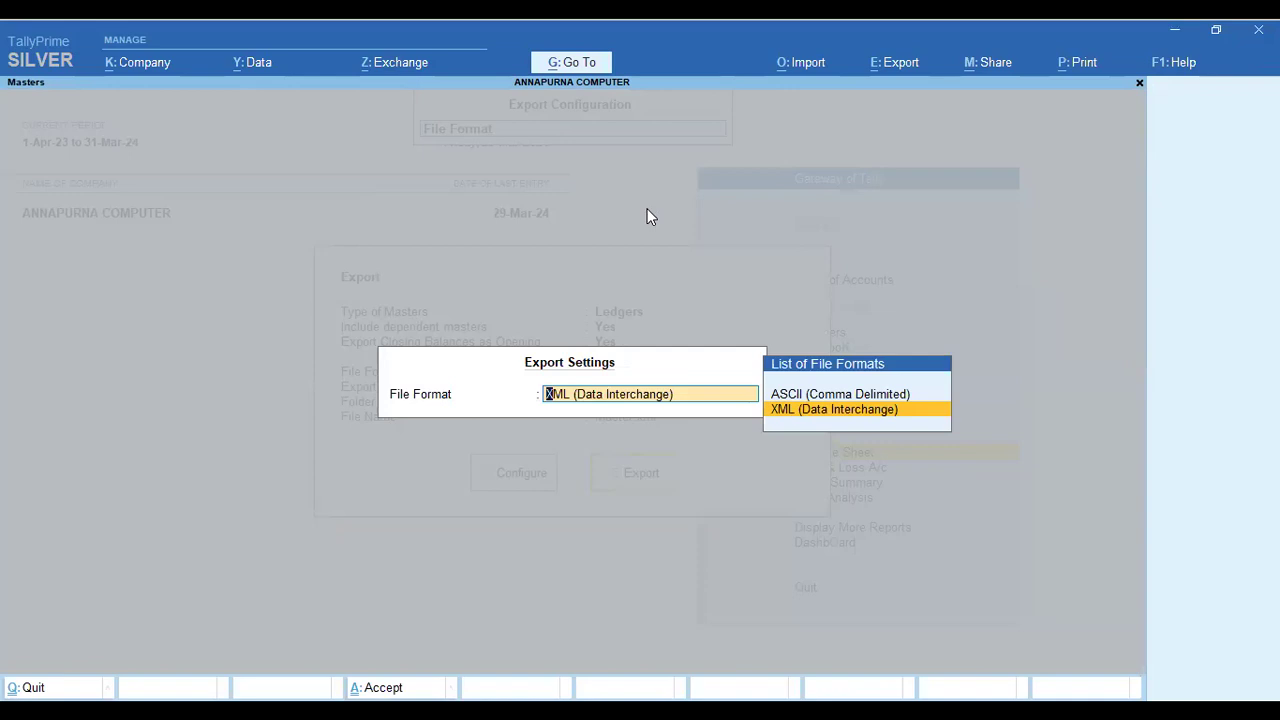
key(Return)
key(Down)
key(Down)
key(Down)
key(Down)
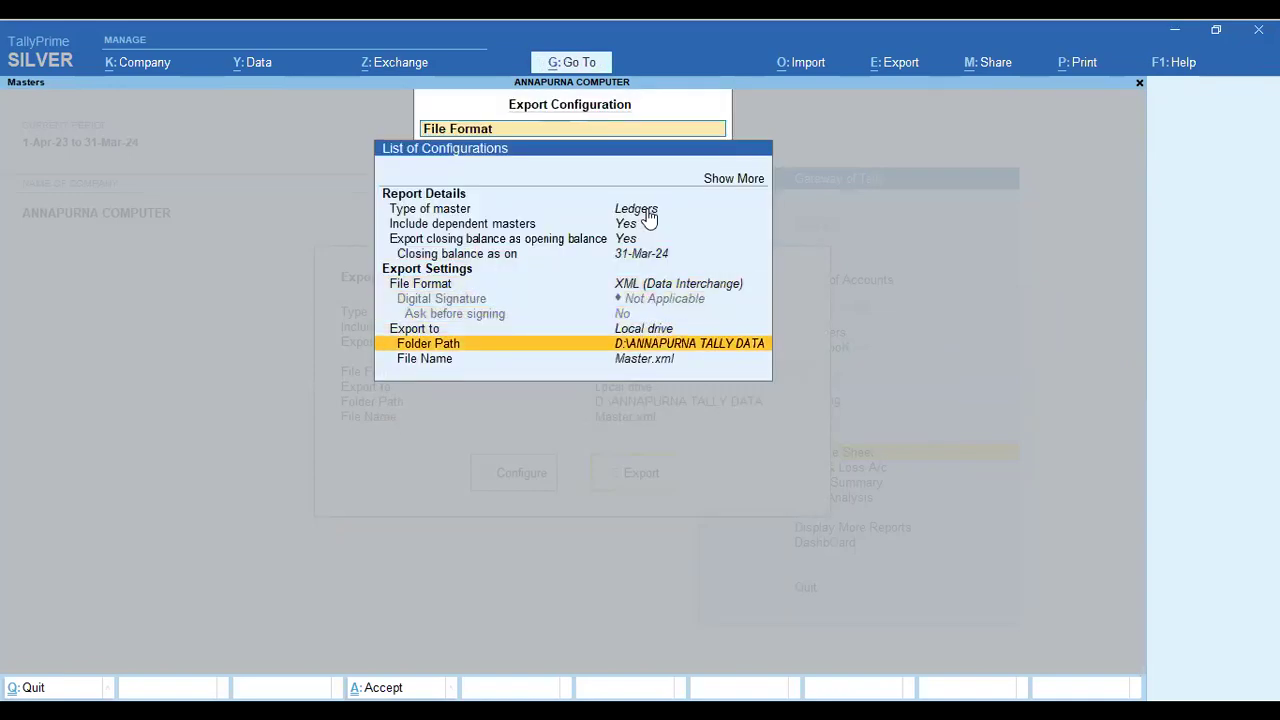
key(Down)
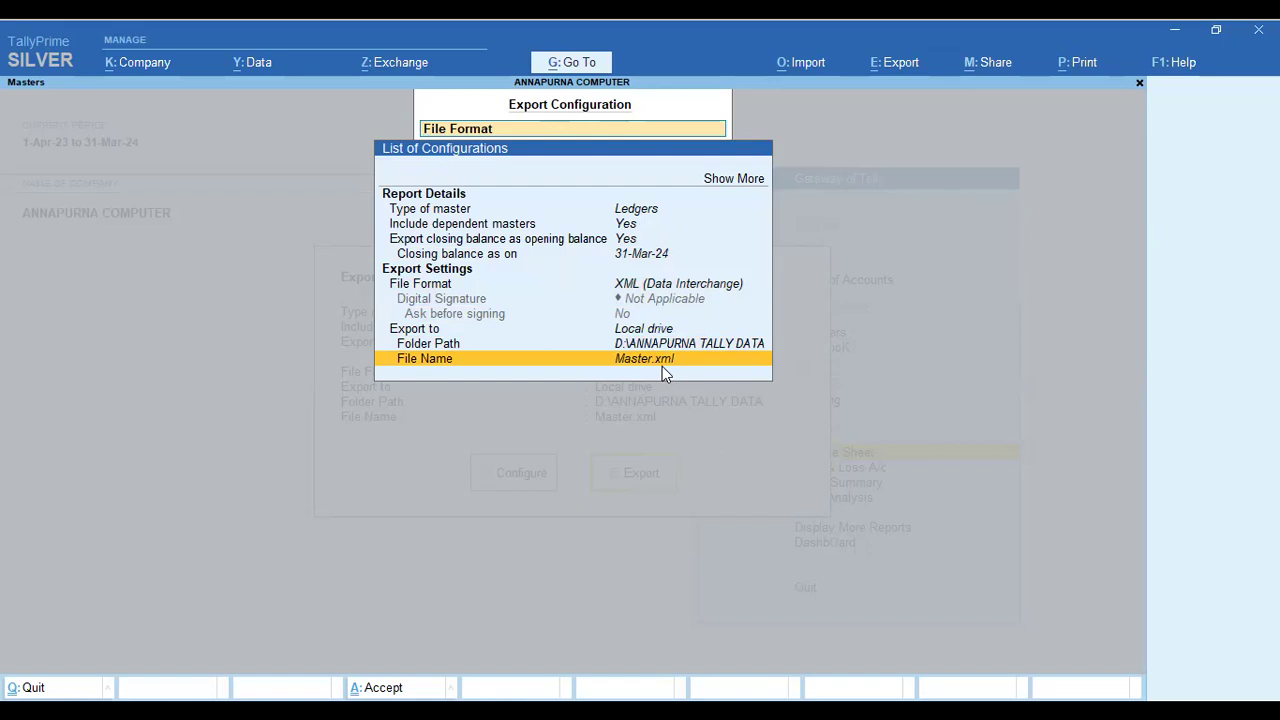
key(ctrl)
key(ctrl+a)
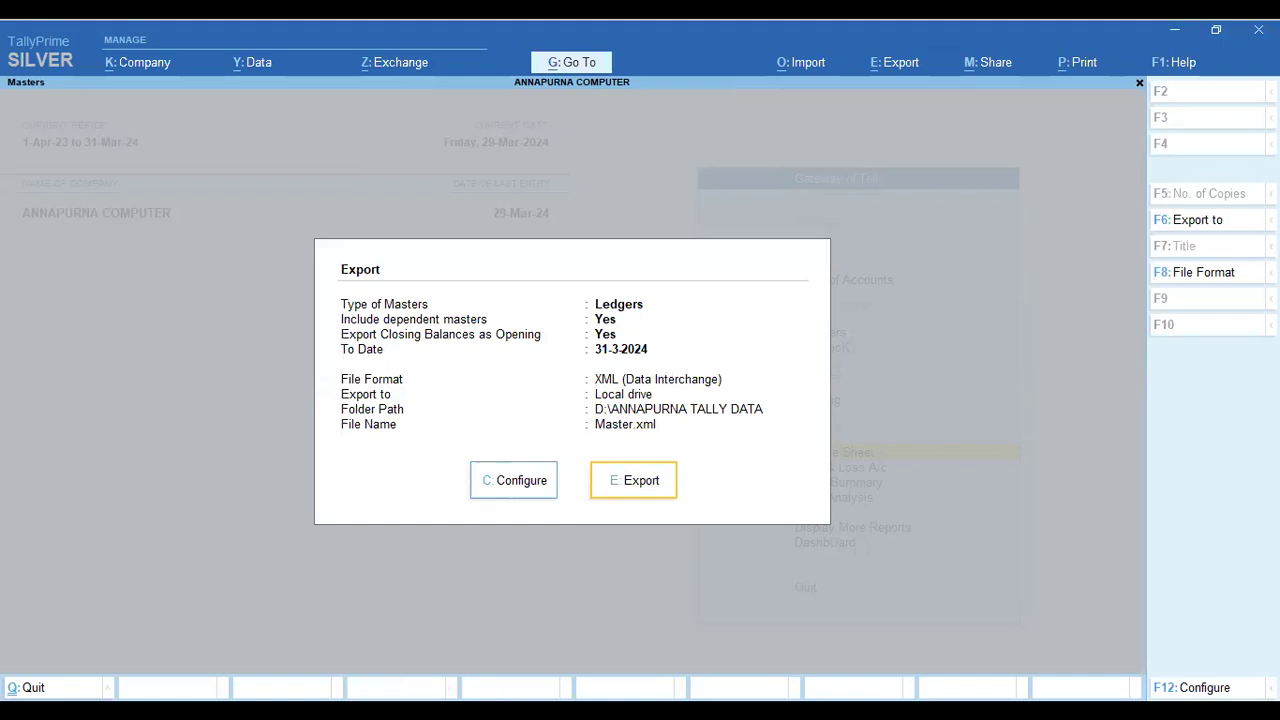
click(634, 489)
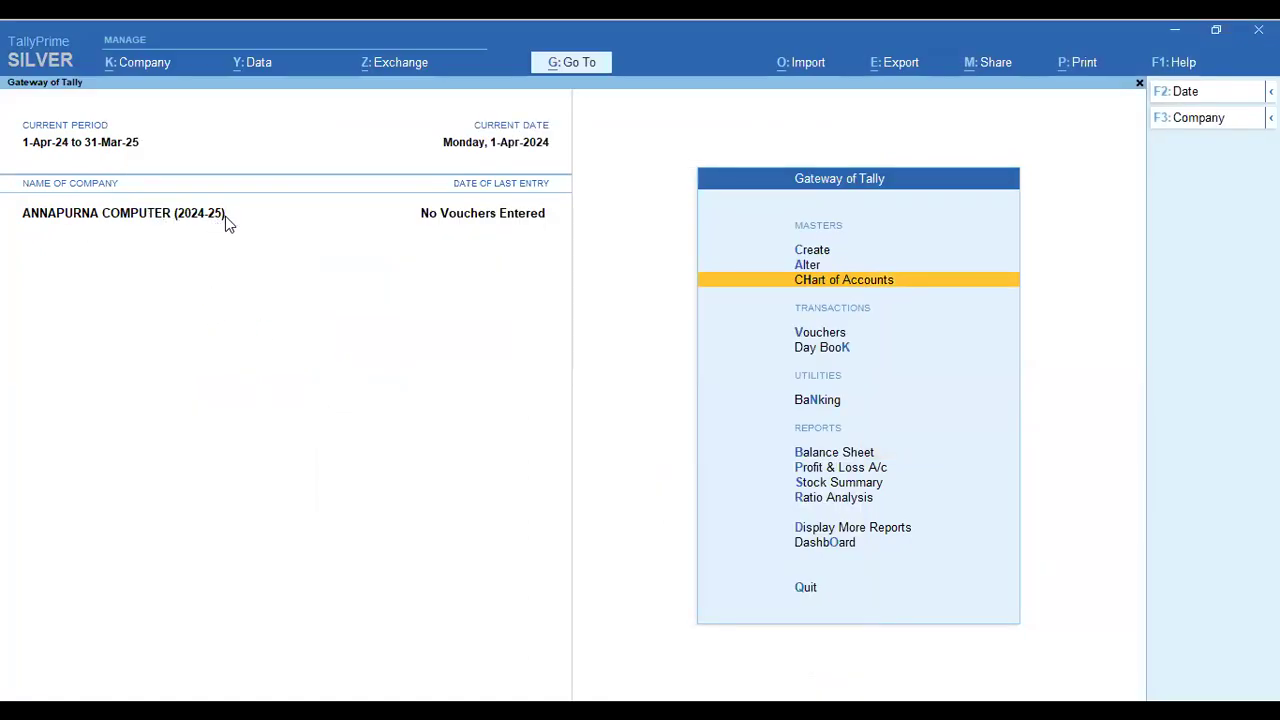
Review the ledger list of ANNAPURNA COMPUTER (2024-25) before importing and return to the Gateway of Tally.
key(Up)
key(Return)
key(Down)
key(Return)
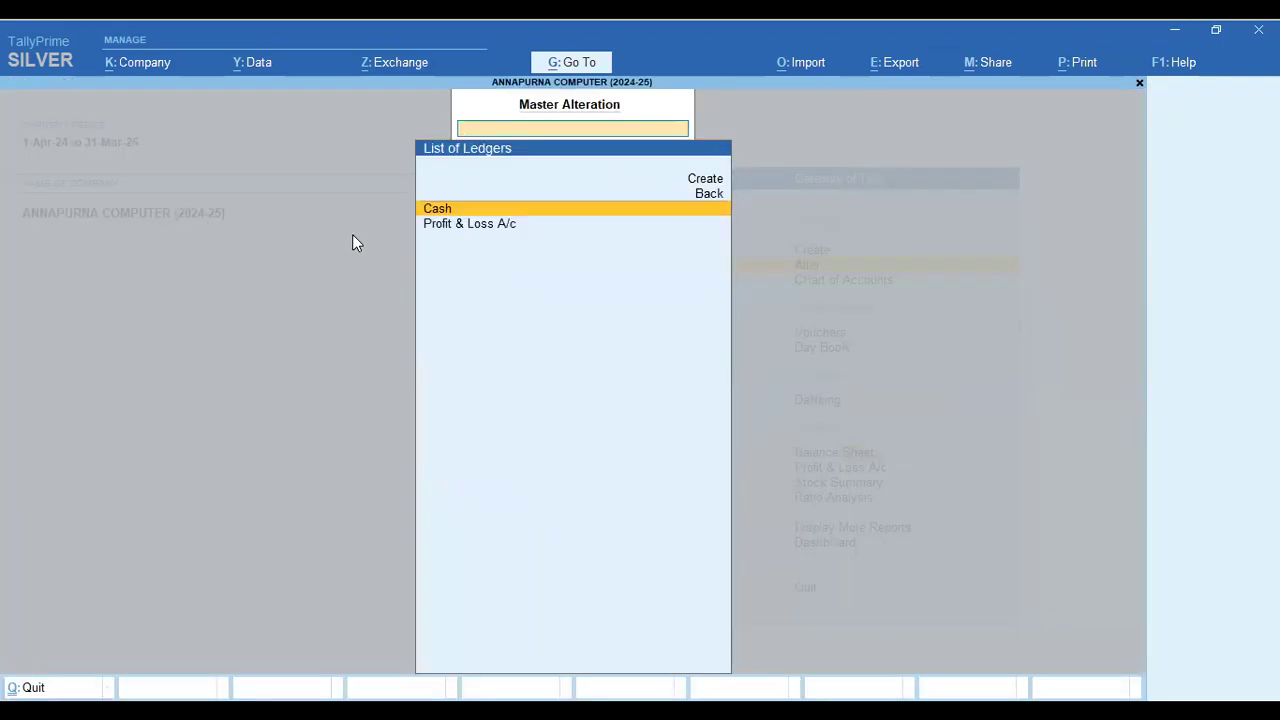
key(Escape)
key(Escape)
key(Escape)
key(Escape)
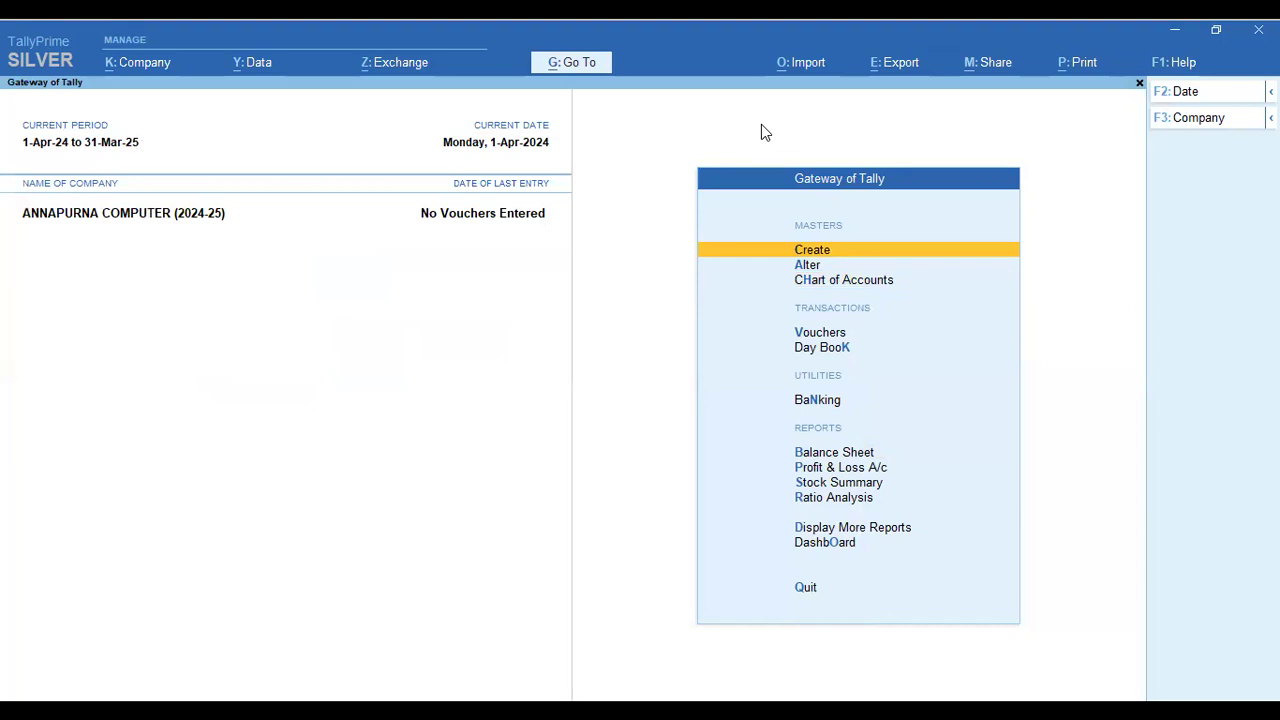
Import the masters from Master.xml in D:\ANNAPURNA TALLY DATA, using Modify with New Data for existing masters.
key(alt+o)
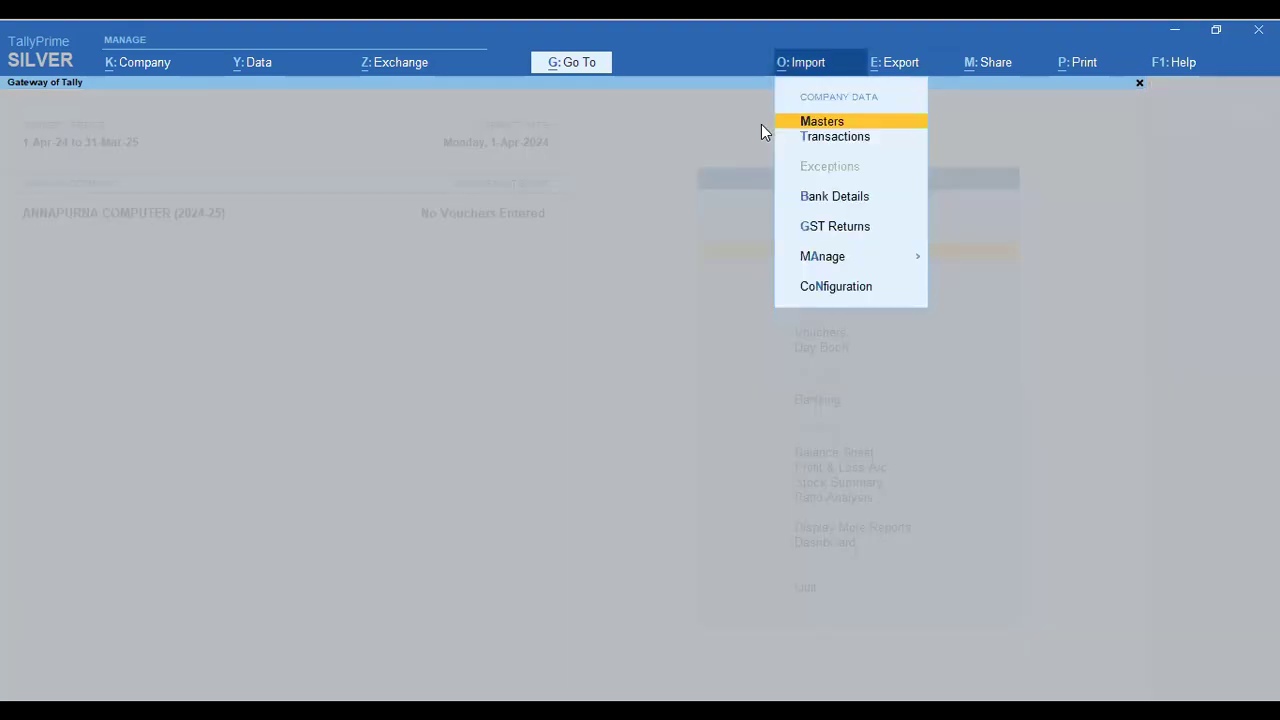
key(Return)
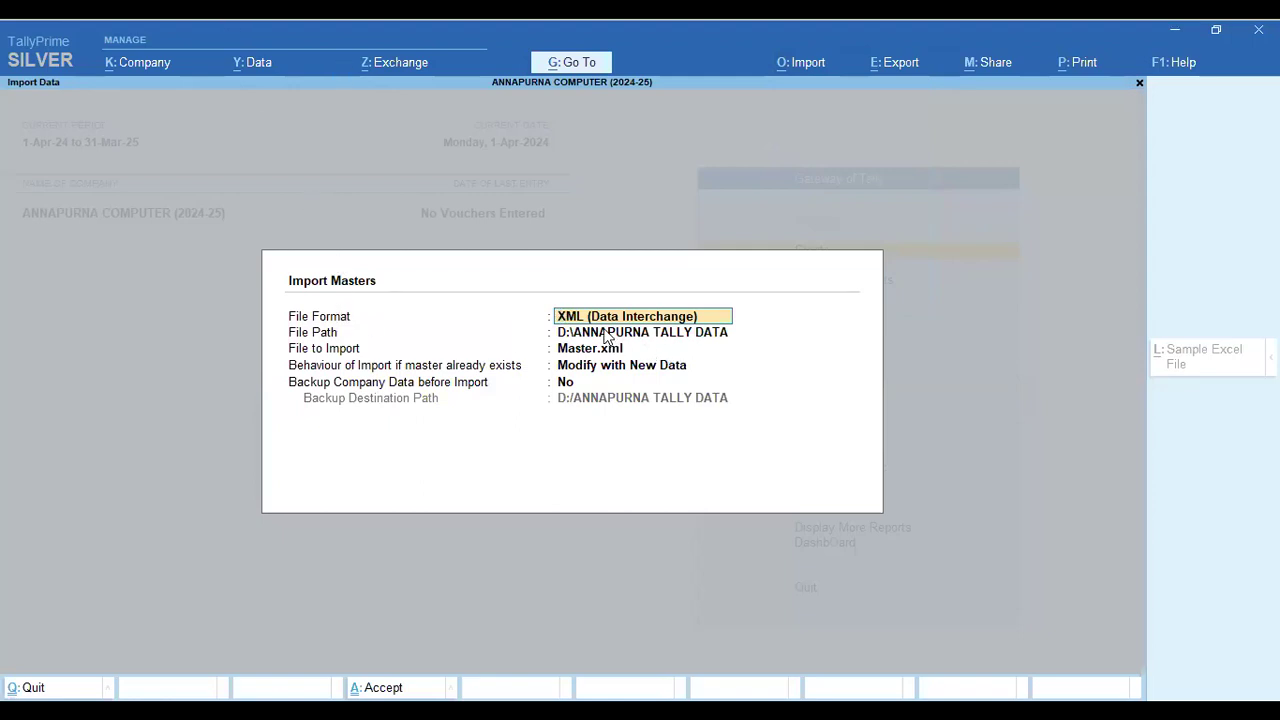
key(Return)
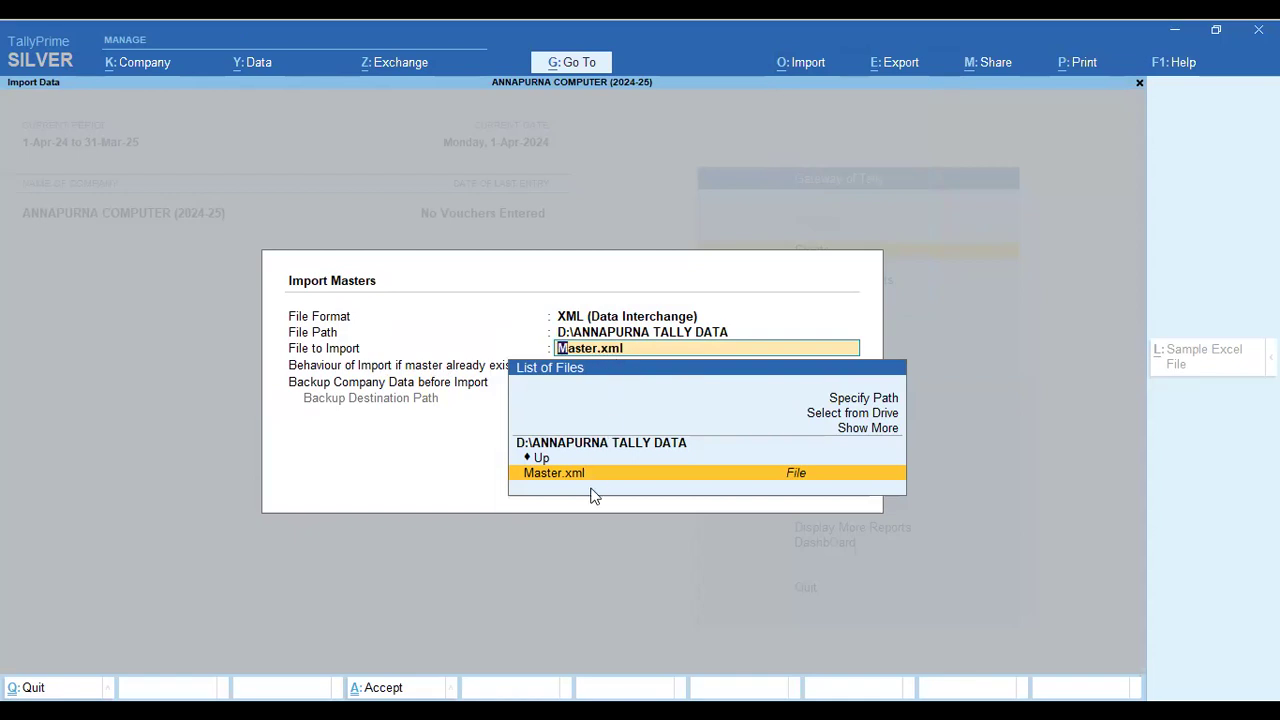
key(Return)
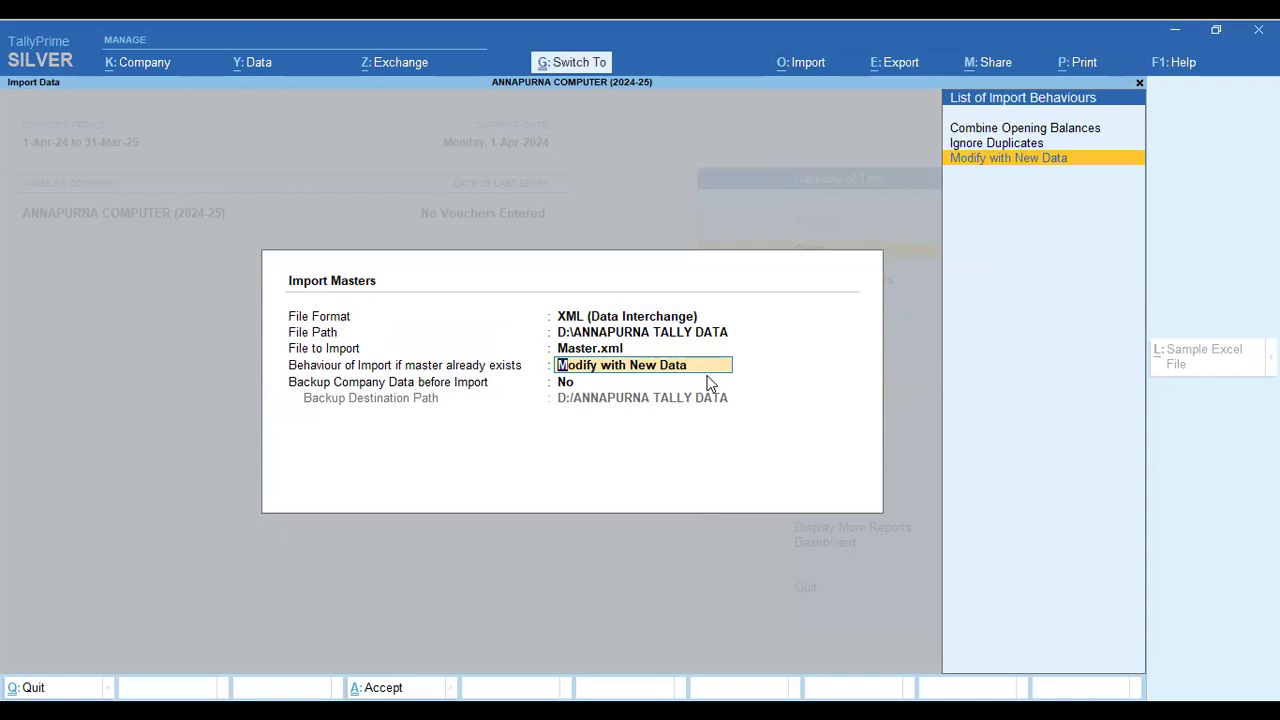
key(ctrl+a)
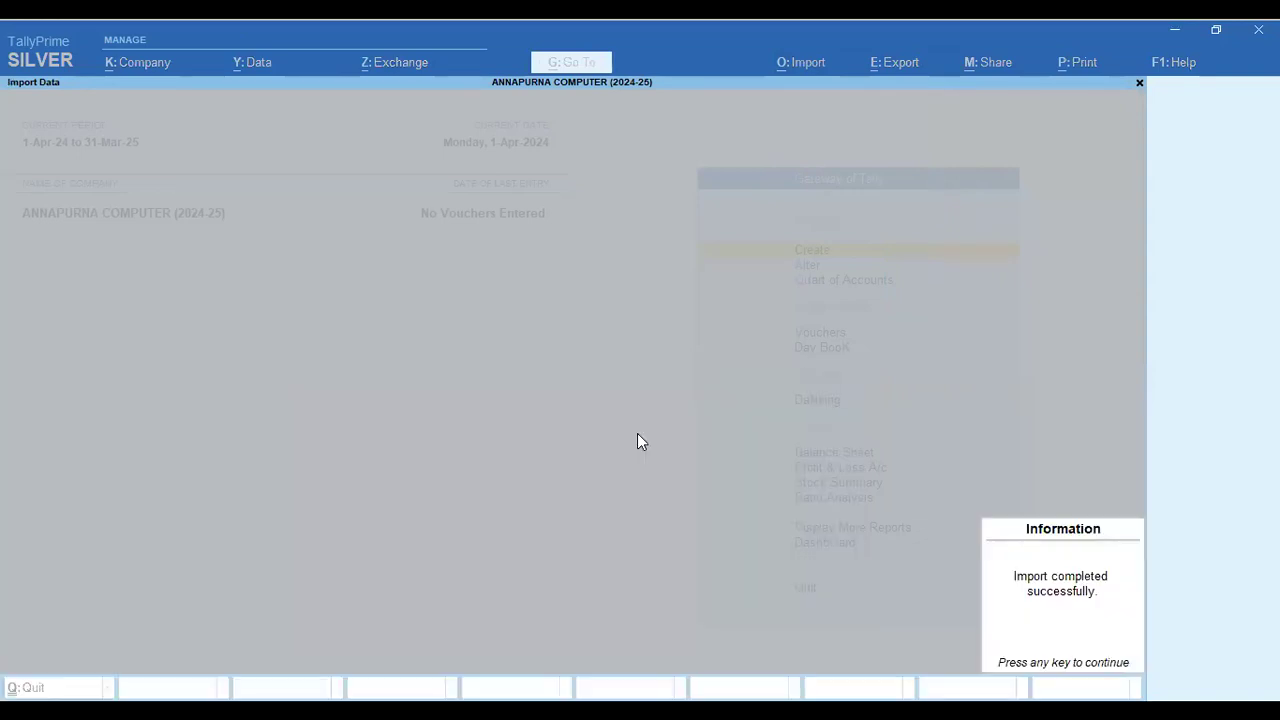
click(1100, 614)
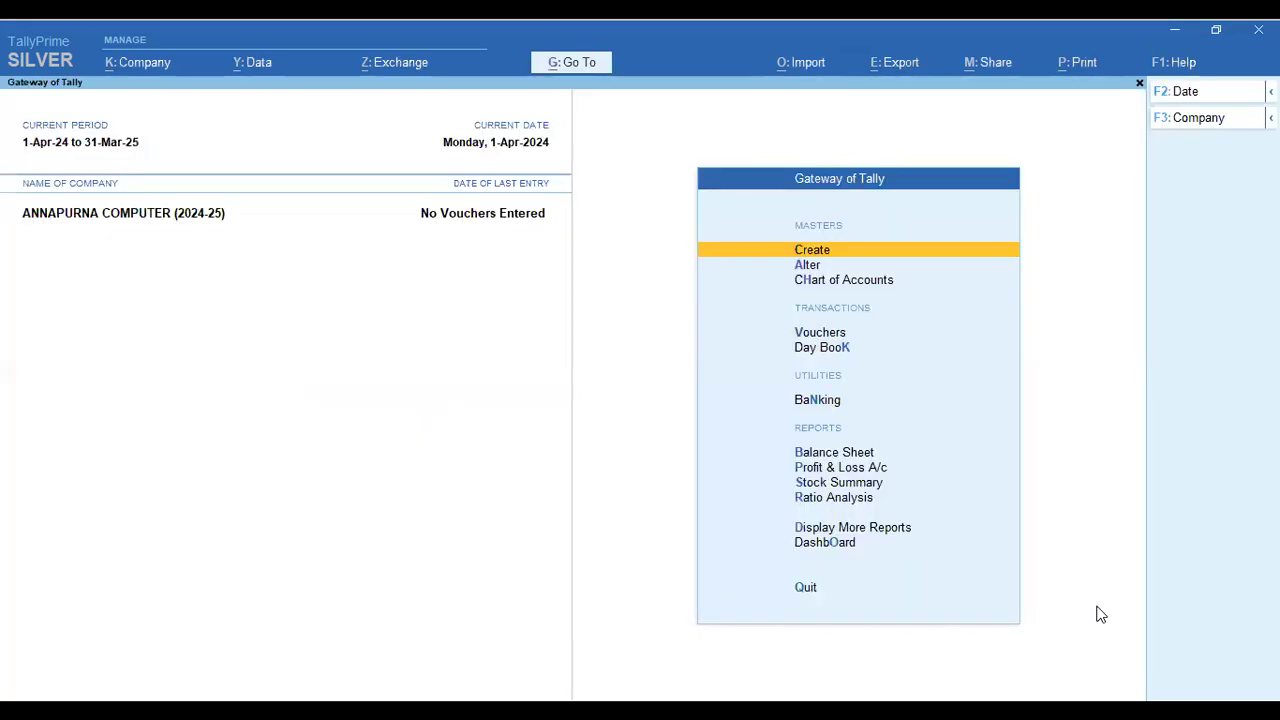
Look through the ledger list of ANNAPURNA COMPUTER (2024-25) to check the imported ledgers.
key(Down)
key(Return)
key(Down)
key(Return)
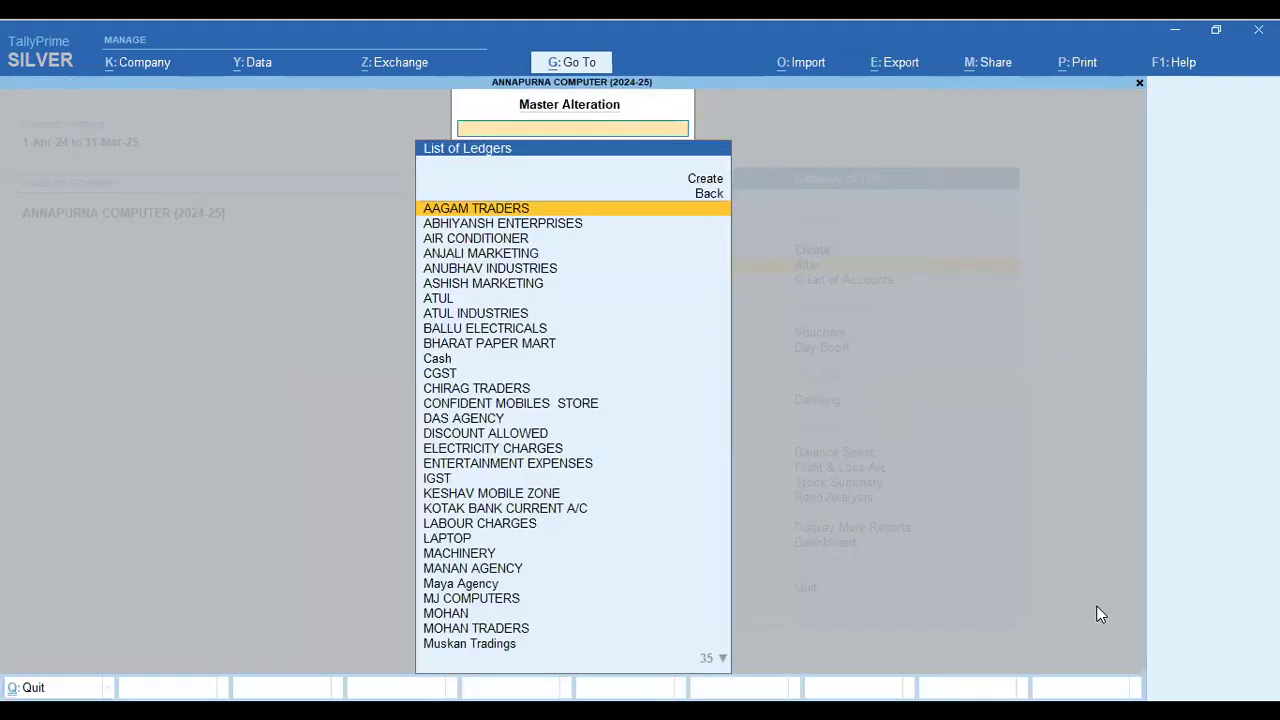
key(Down)
key(Down)
key(Down)
key(Down)
key(Down)
key(Down)
key(Down)
key(Down)
key(Down)
key(Down)
key(Down)
key(Down)
key(Down)
key(Down)
key(Down)
key(Down)
key(Down)
key(Down)
key(Down)
key(Down)
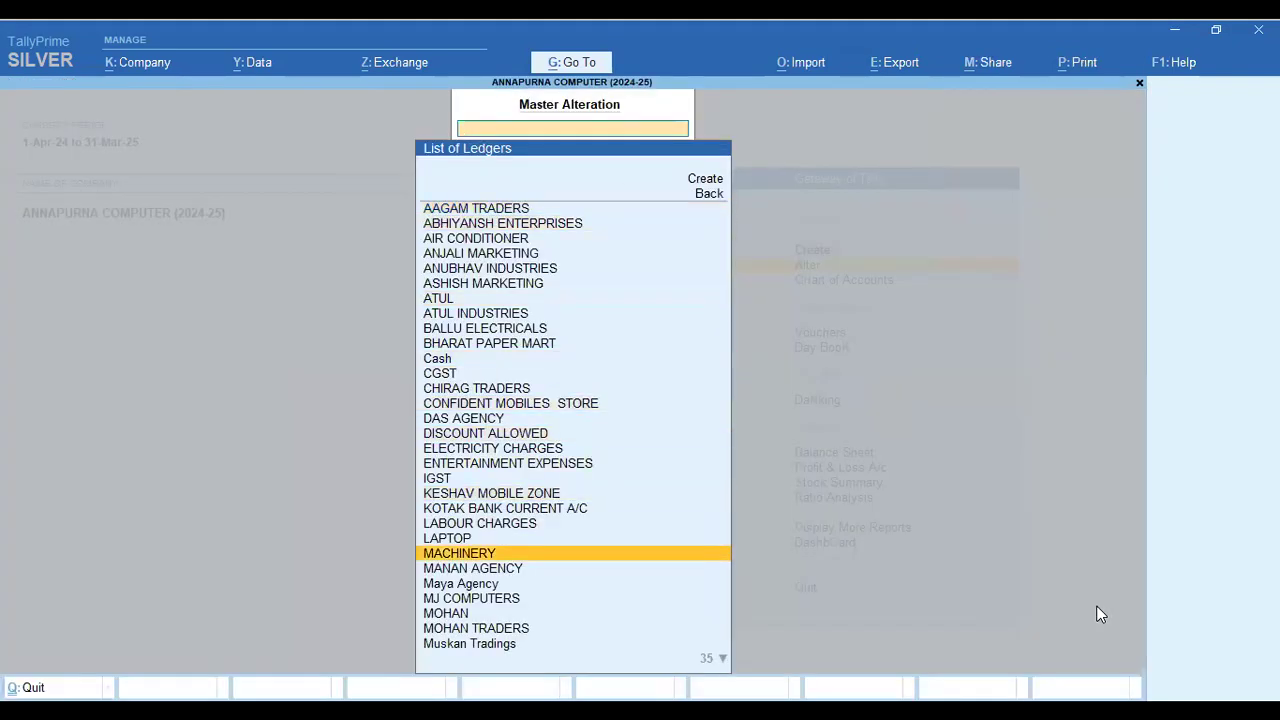
key(Escape)
key(Escape)
Examine the detailed Balance Sheet of ANNAPURNA COMPUTER (2024-25) and close it.
key(Down)
key(Down)
key(Down)
key(Down)
key(Down)
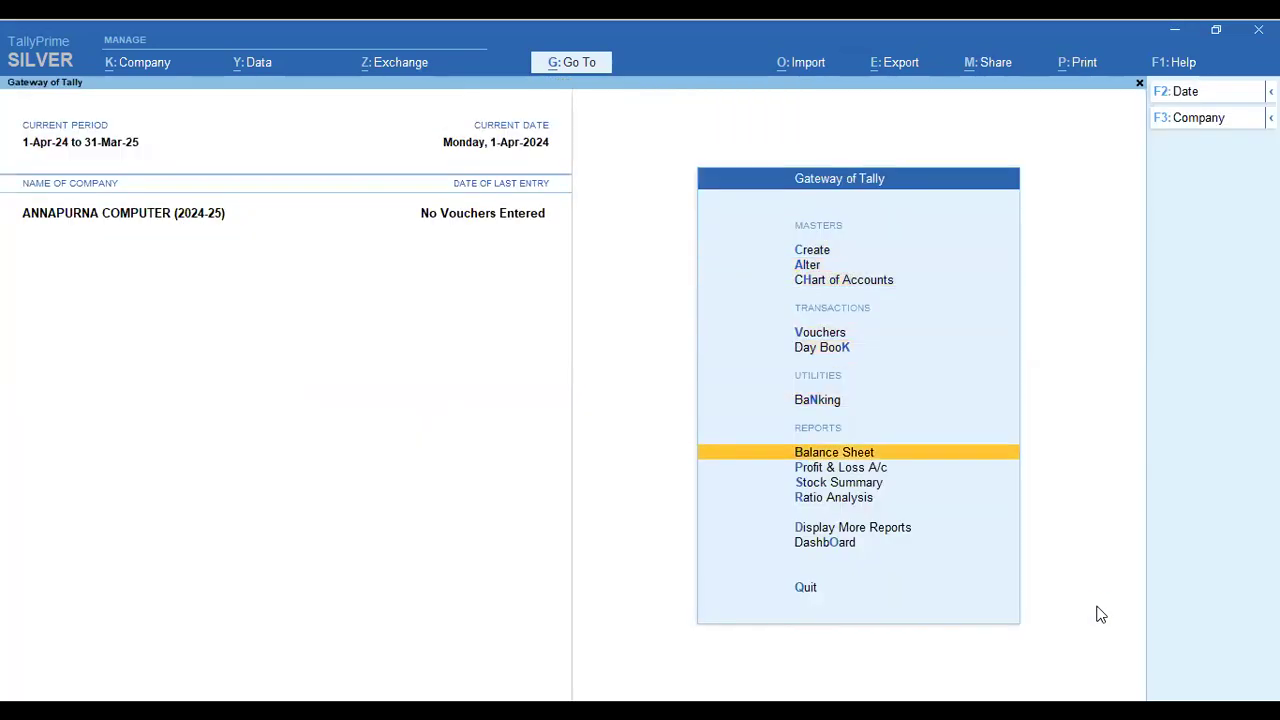
key(Return)
key(alt+F5)
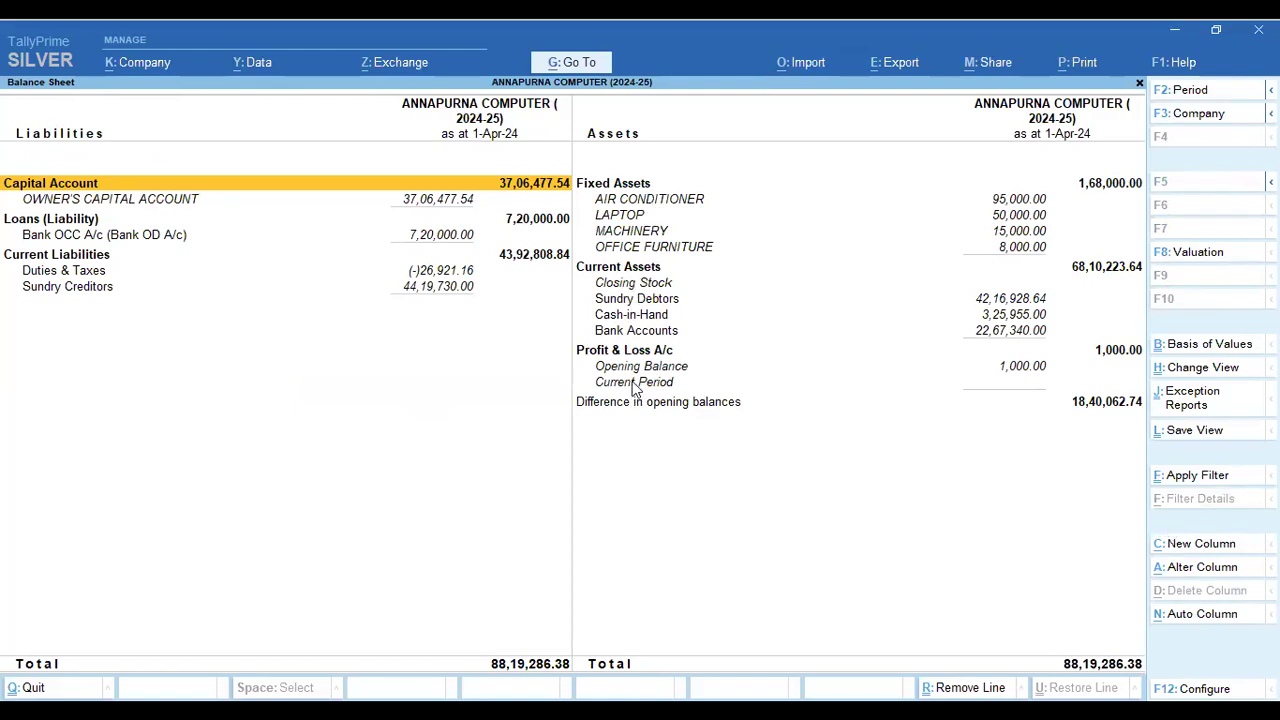
key(Escape)
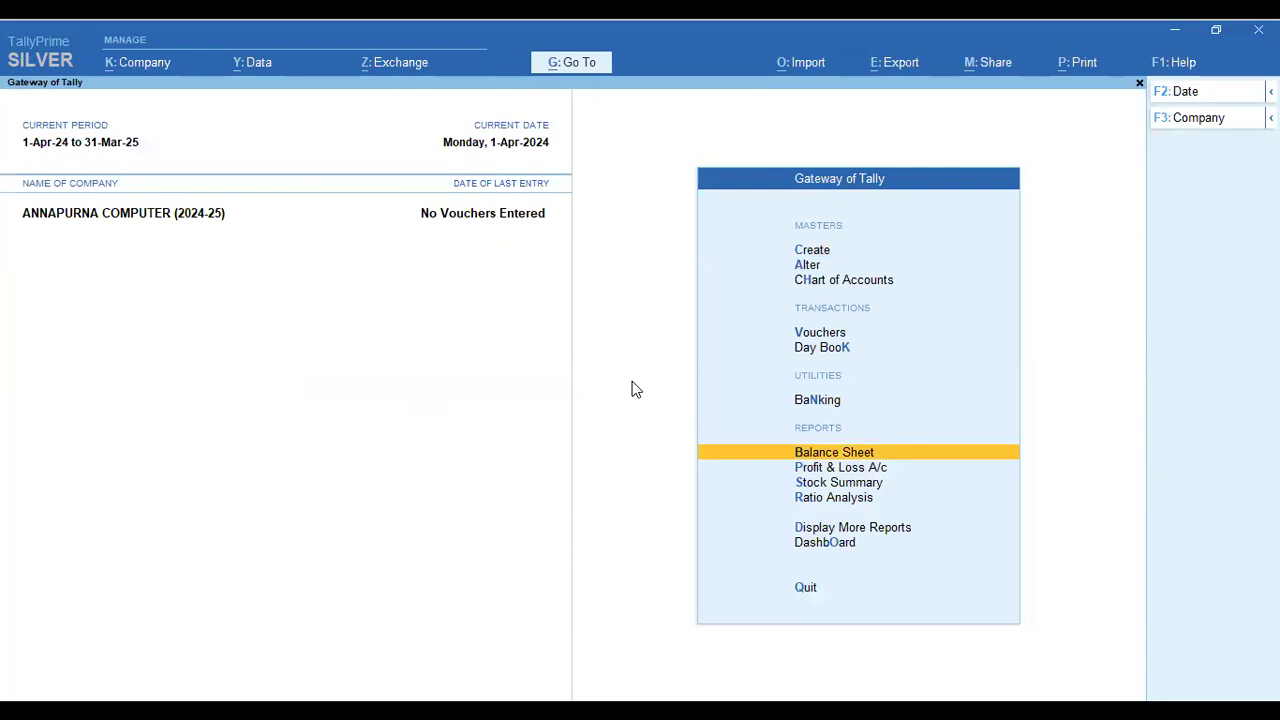